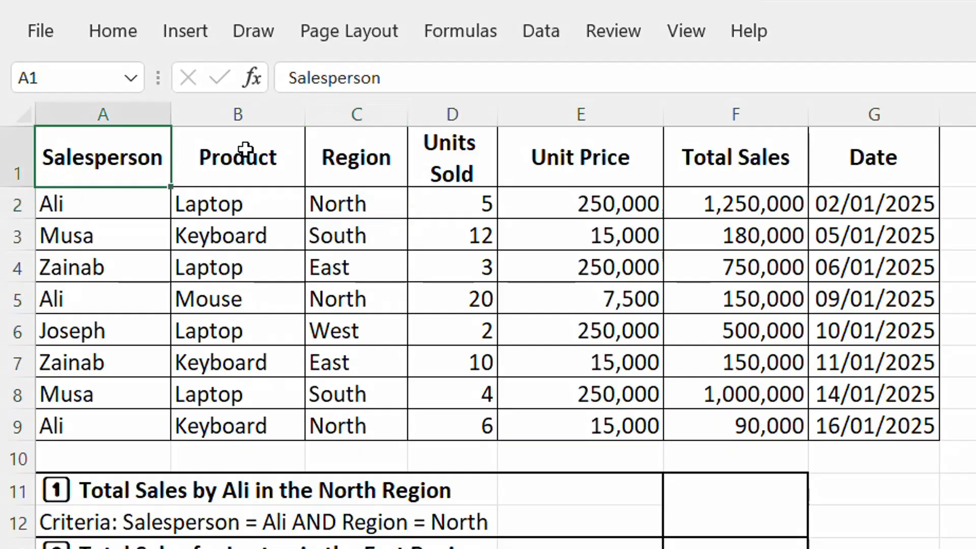
- Start a SUMIFS formula in F11 for the first question, using the Total Sales values F2:F9 as the sum range
{"action": "left_click", "coordinate": [246, 151]}
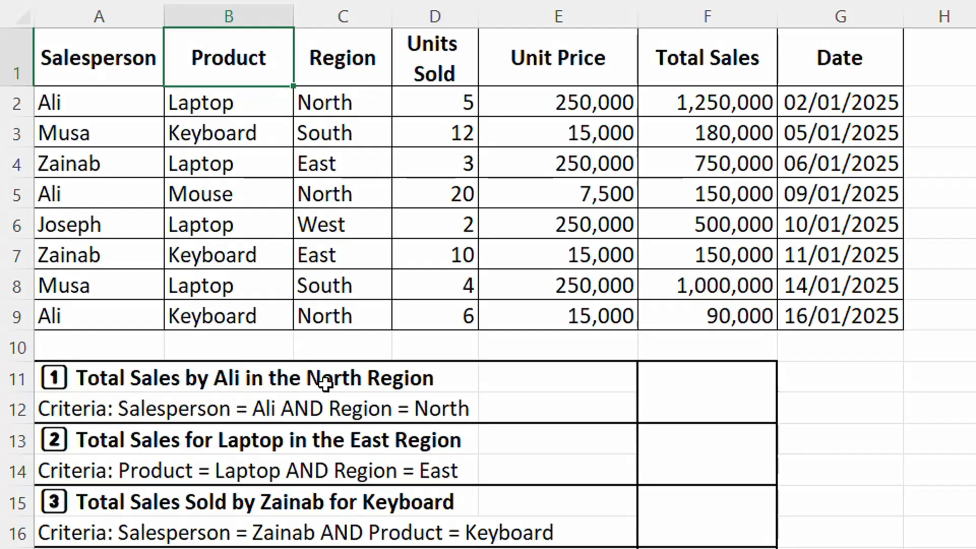
{"action": "left_click", "coordinate": [685, 409]}
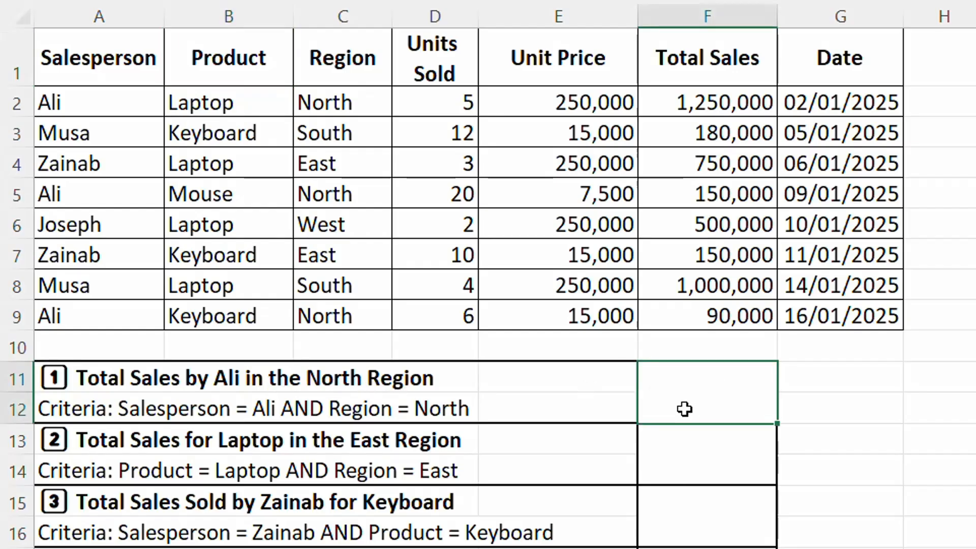
{"action": "type", "text": "=su"}
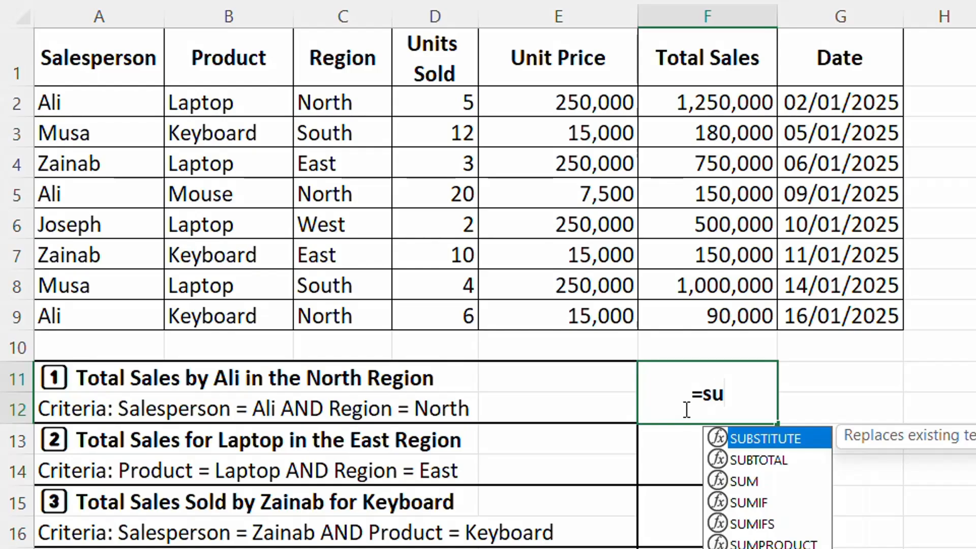
{"action": "type", "text": "m"}
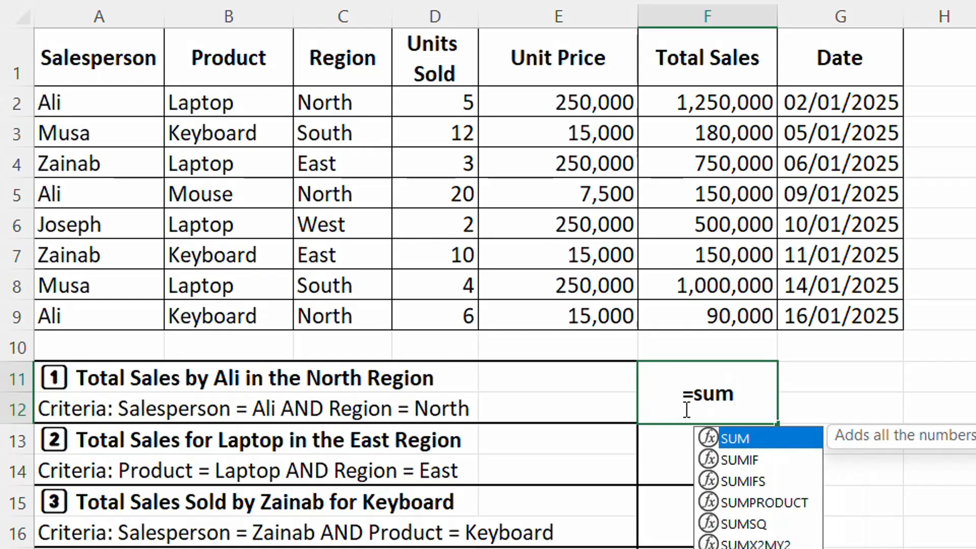
{"action": "key", "text": "Down"}
{"action": "key", "text": "Down"}
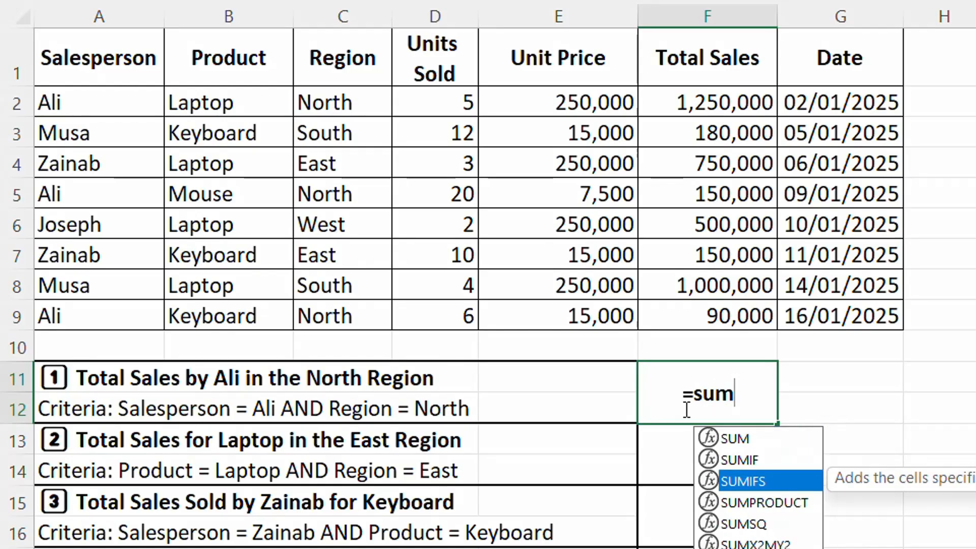
{"action": "key", "text": "Tab"}
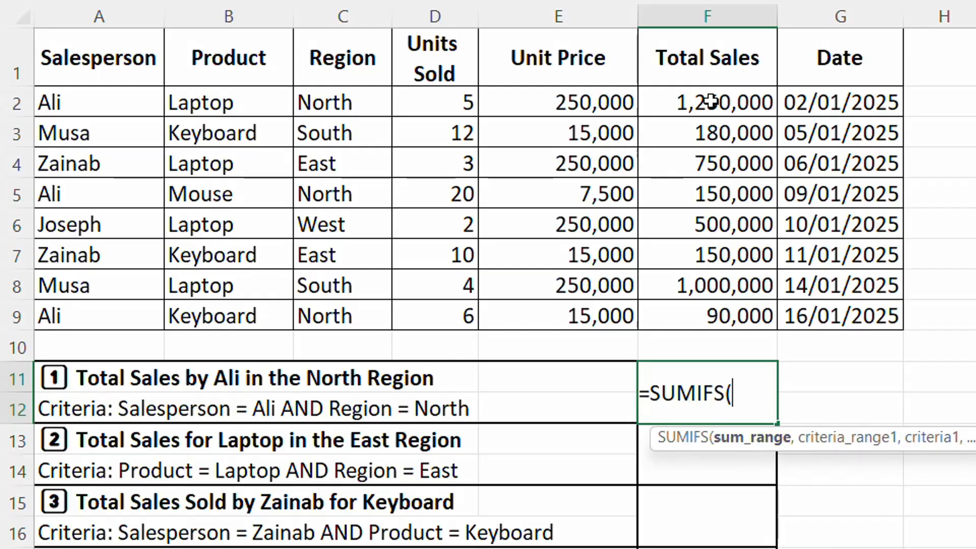
{"action": "left_click_drag", "start_coordinate": [711, 101], "coordinate": [719, 313]}
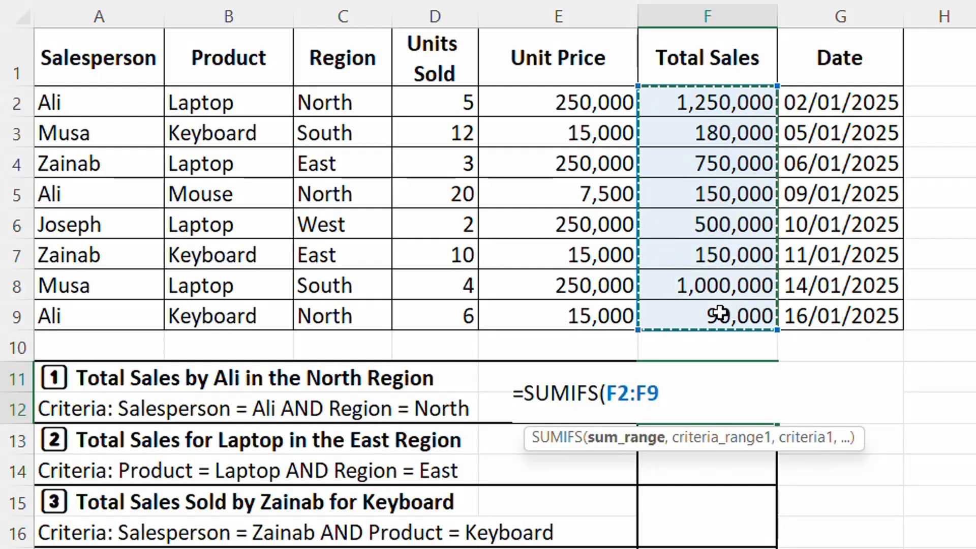
{"action": "type", "text": ","}
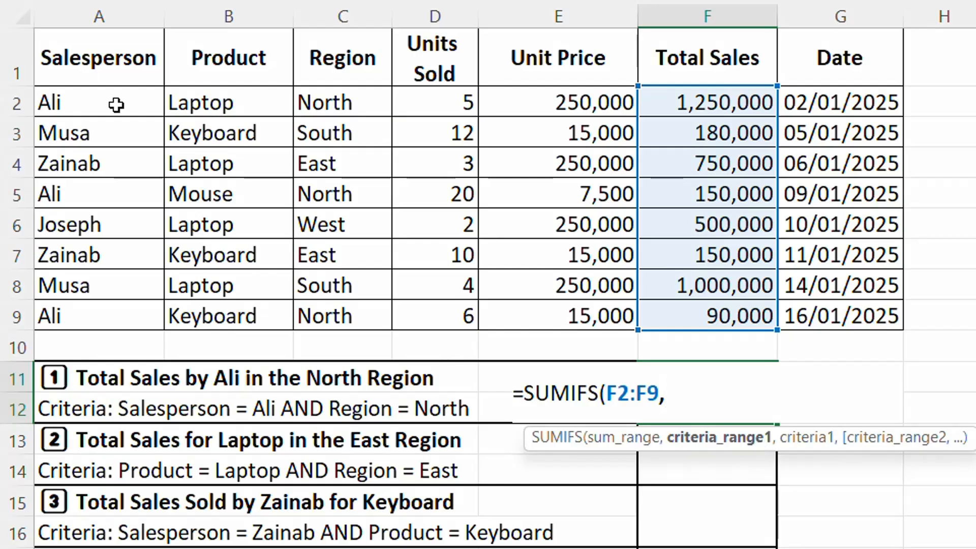
- Add the first criteria pair to the F11 formula: Salesperson range A2:A9 matching the salesperson's name from question 1
{"action": "left_click_drag", "start_coordinate": [124, 102], "coordinate": [116, 321]}
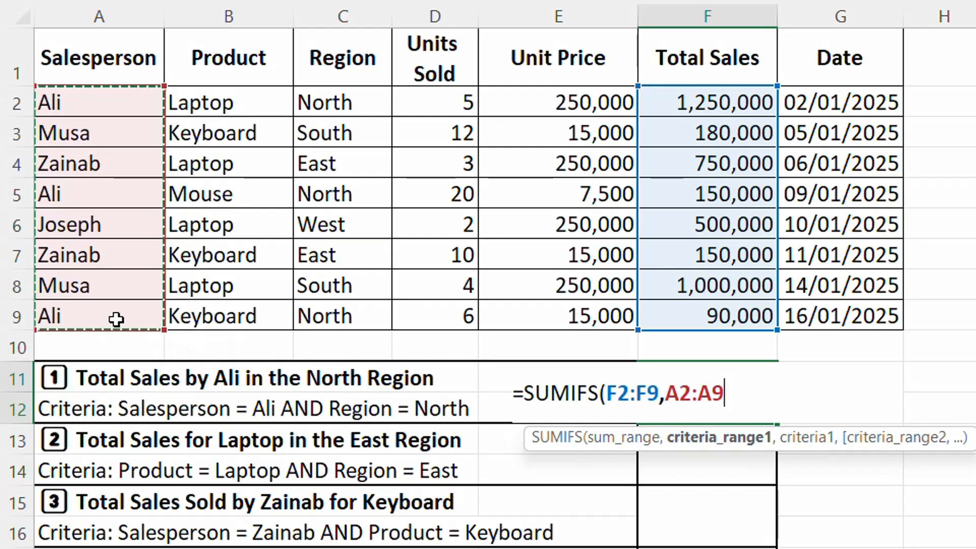
{"action": "type", "text": ","}
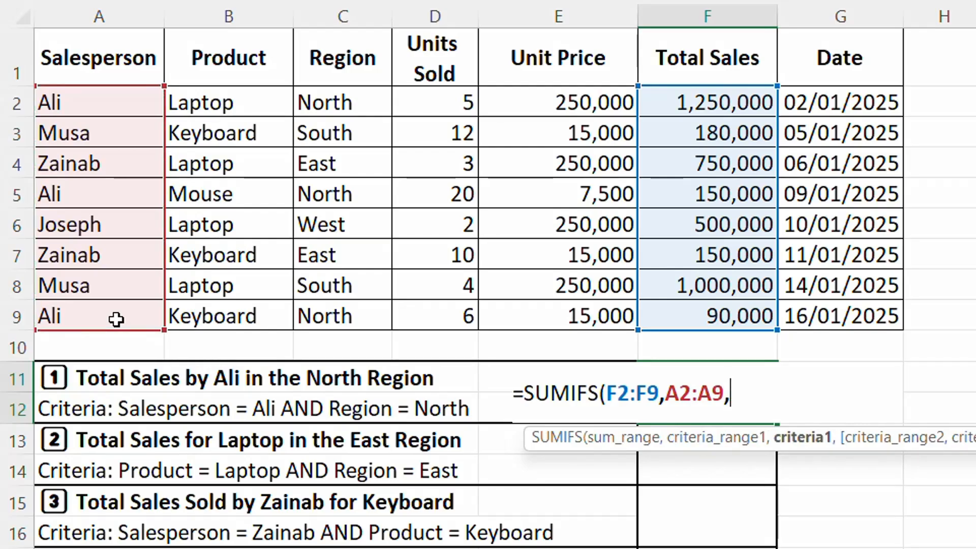
{"action": "type", "text": "\"Ali\","}
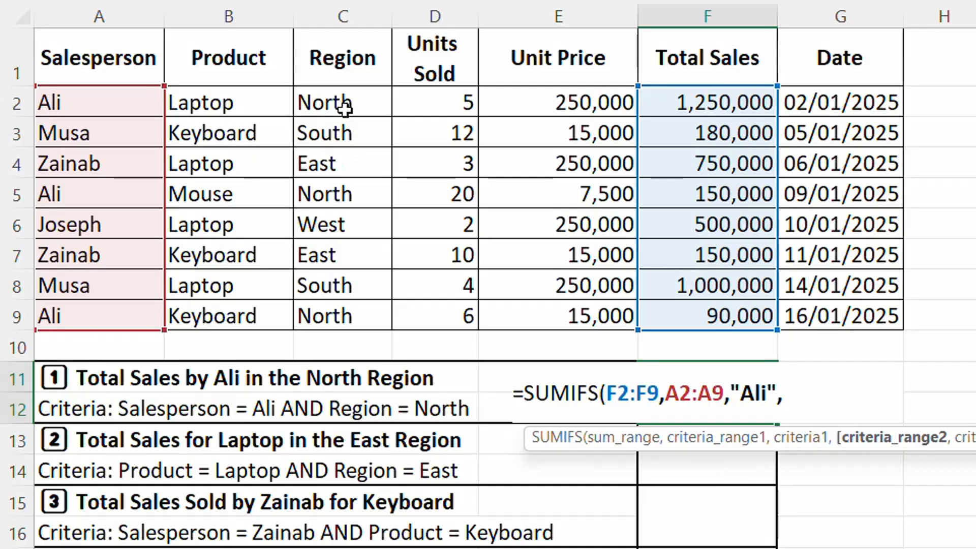
- Complete the F11 formula with Region range C2:C9 and criterion "North", and format the result with thousands separators and two decimals
{"action": "left_click_drag", "start_coordinate": [345, 106], "coordinate": [366, 317]}
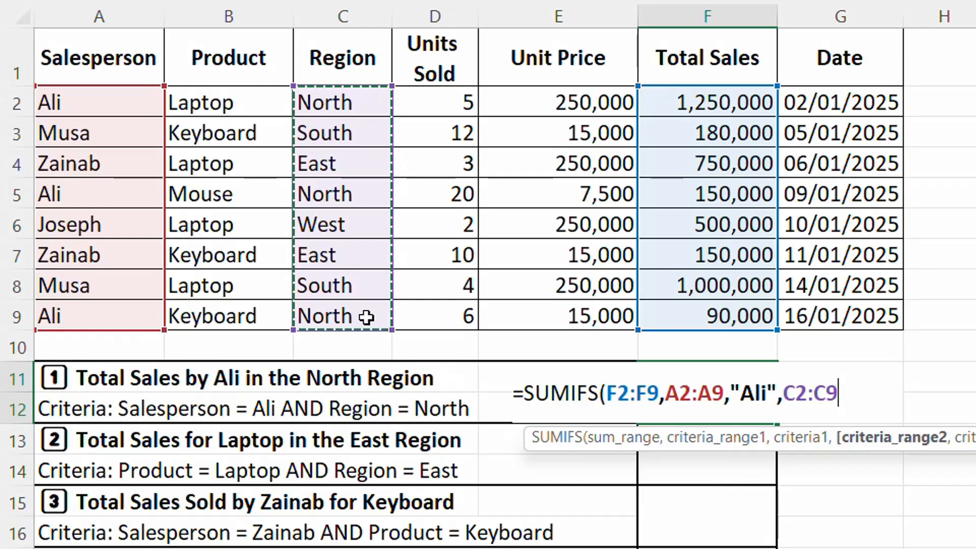
{"action": "type", "text": ","}
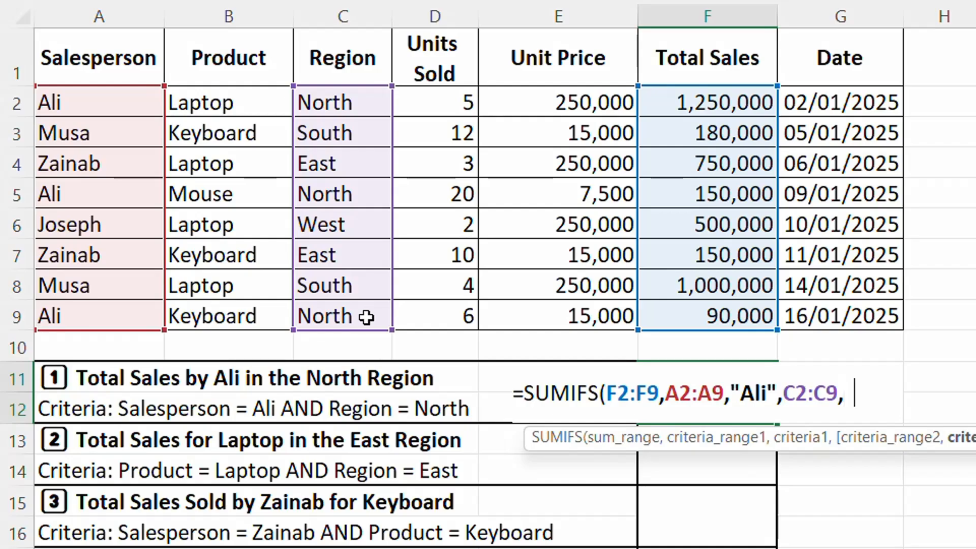
{"action": "type", "text": "\"North"}
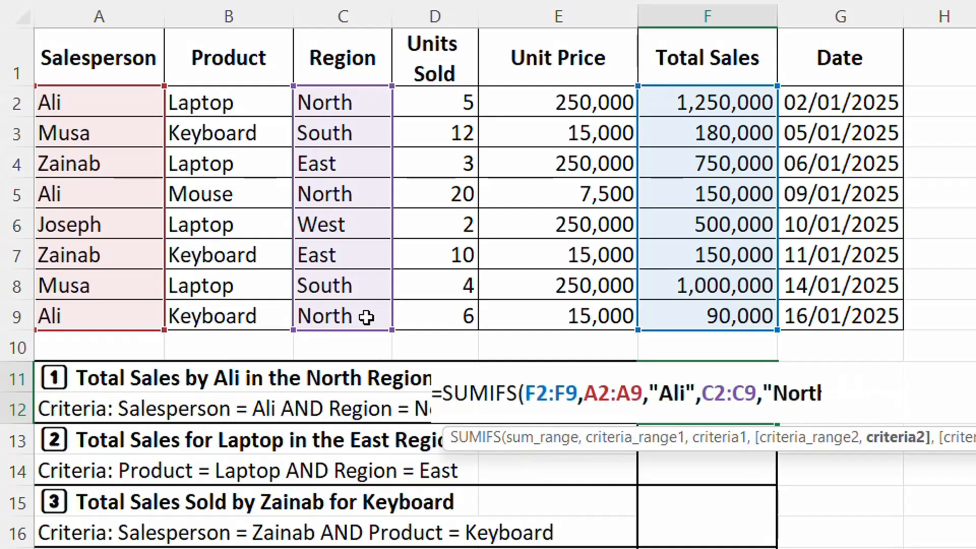
{"action": "type", "text": "\")"}
{"action": "key", "text": "Return"}
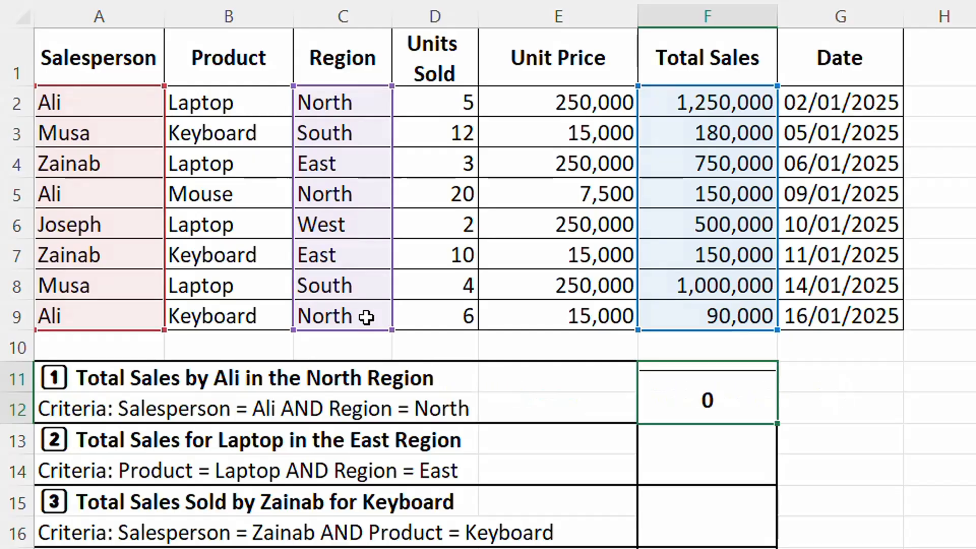
{"action": "left_click", "coordinate": [691, 390]}
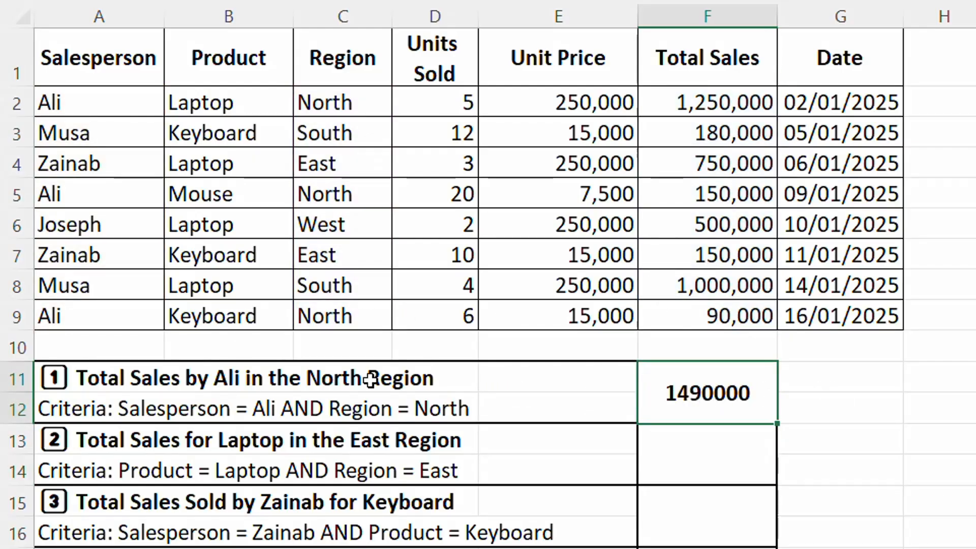
{"action": "key", "text": "ctrl+shift+1"}
- Start a SUMIFS formula in F13 for the second question, with F2:F9 as the sum range
{"action": "left_click", "coordinate": [708, 466]}
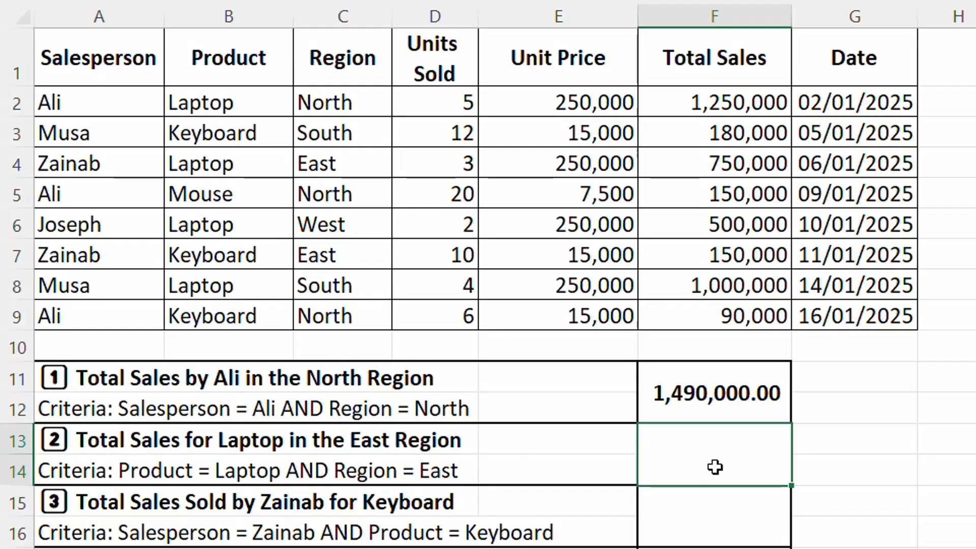
{"action": "type", "text": "=sumi"}
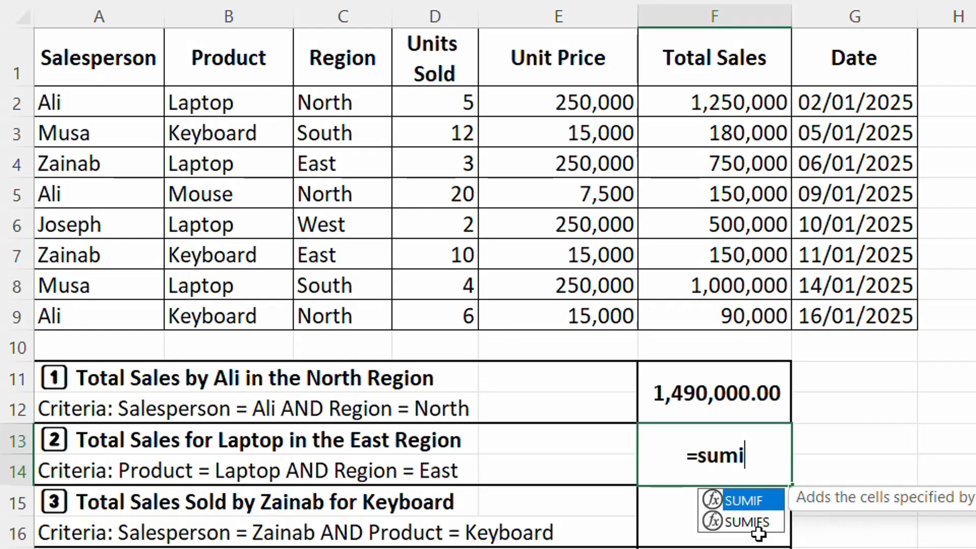
{"action": "key", "text": "Down"}
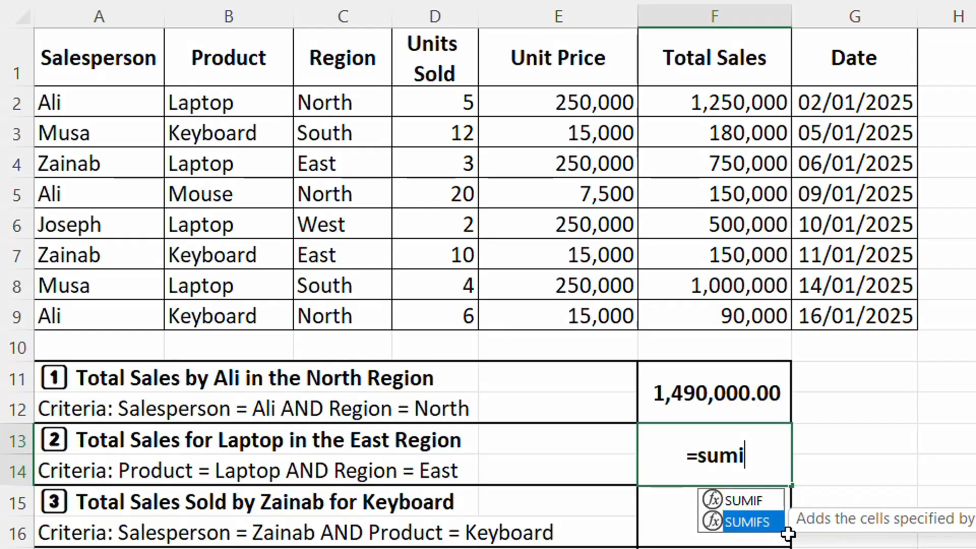
{"action": "key", "text": "Tab"}
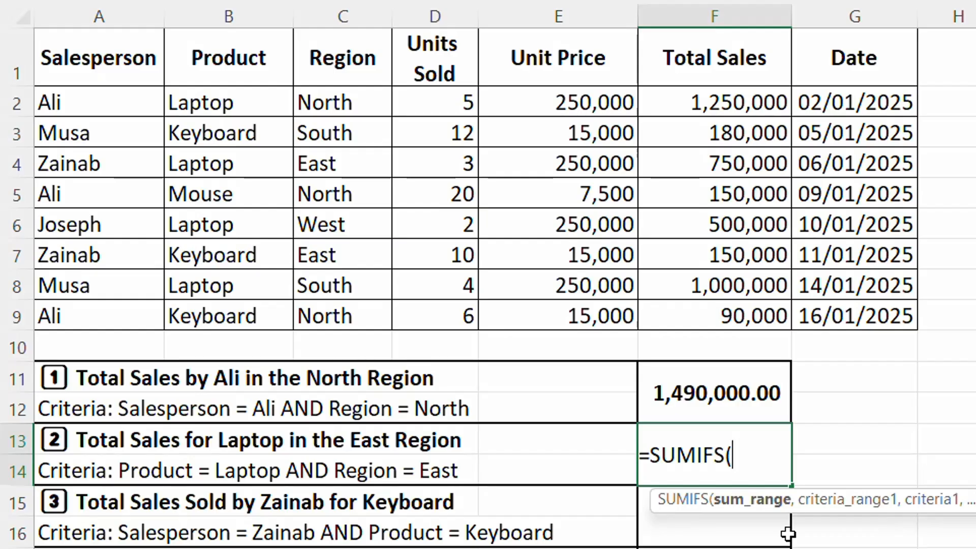
{"action": "left_click_drag", "start_coordinate": [734, 102], "coordinate": [733, 315]}
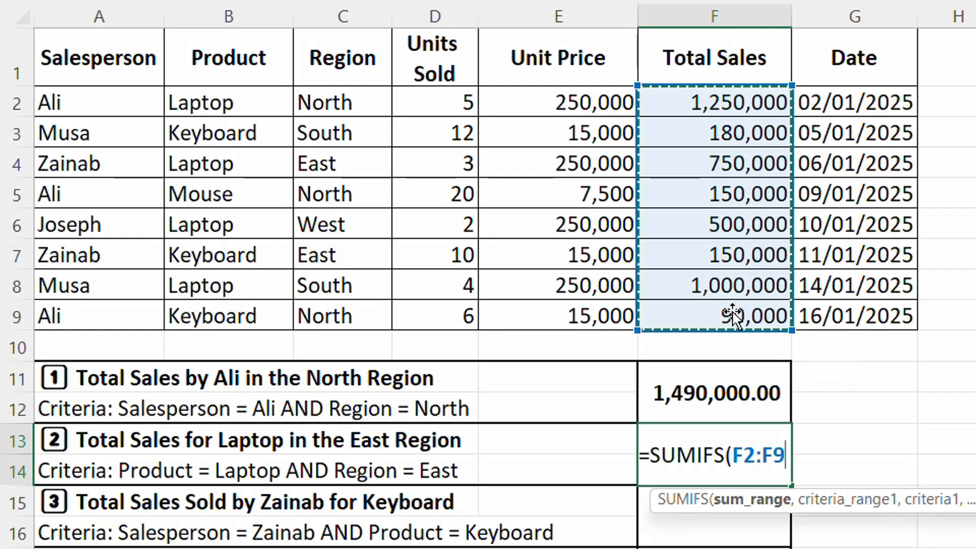
{"action": "type", "text": ","}
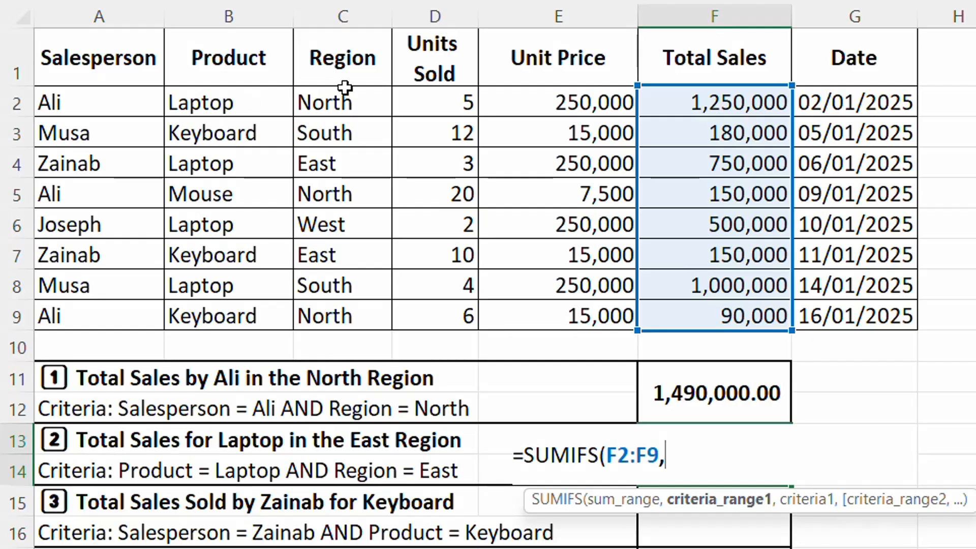
- Add the first criteria pair to the F13 formula: Product range B2:B9 with criterion "Laptop"
{"action": "left_click_drag", "start_coordinate": [232, 106], "coordinate": [243, 320]}
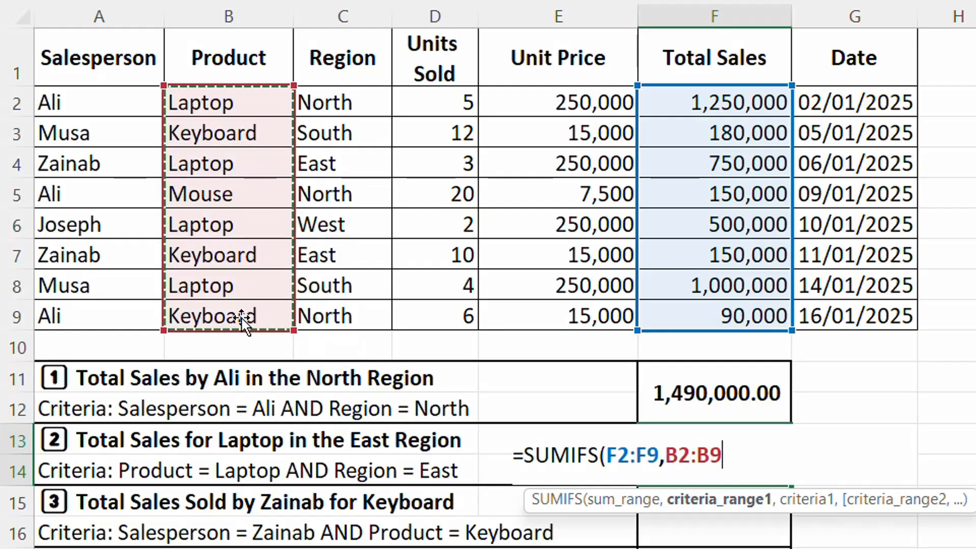
{"action": "type", "text": ",\""}
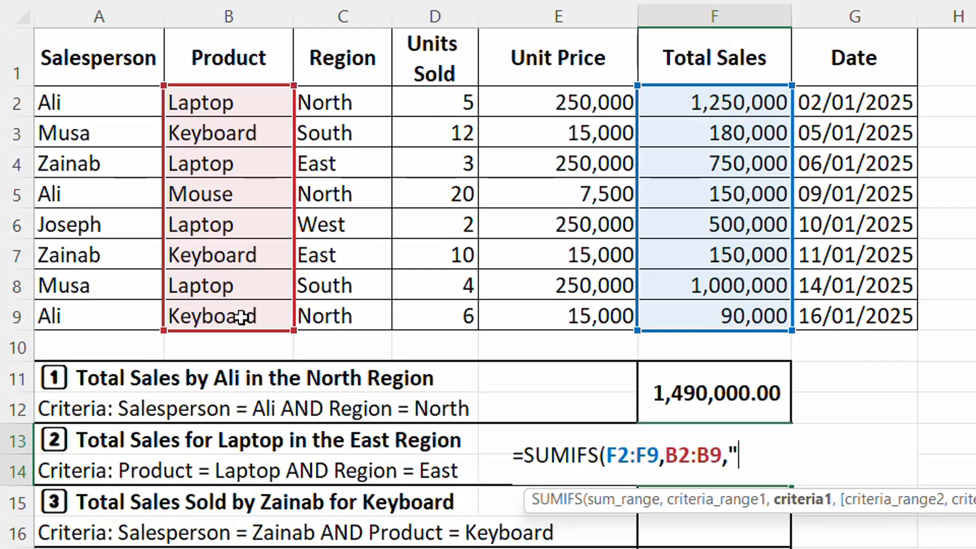
{"action": "type", "text": "Laptop"}
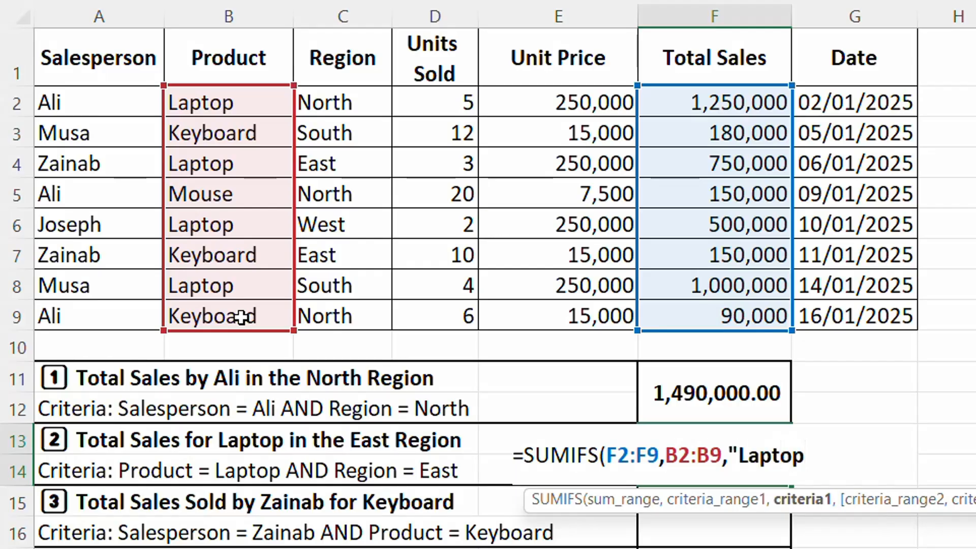
{"action": "type", "text": "\","}
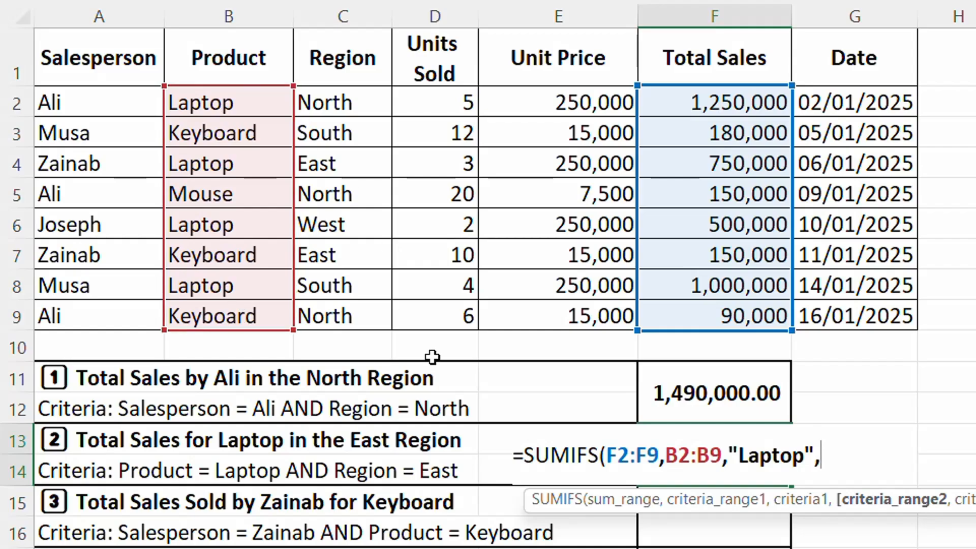
- Complete the F13 formula with Region range C2:C9 and criterion "East"
{"action": "left_click_drag", "start_coordinate": [335, 102], "coordinate": [347, 317]}
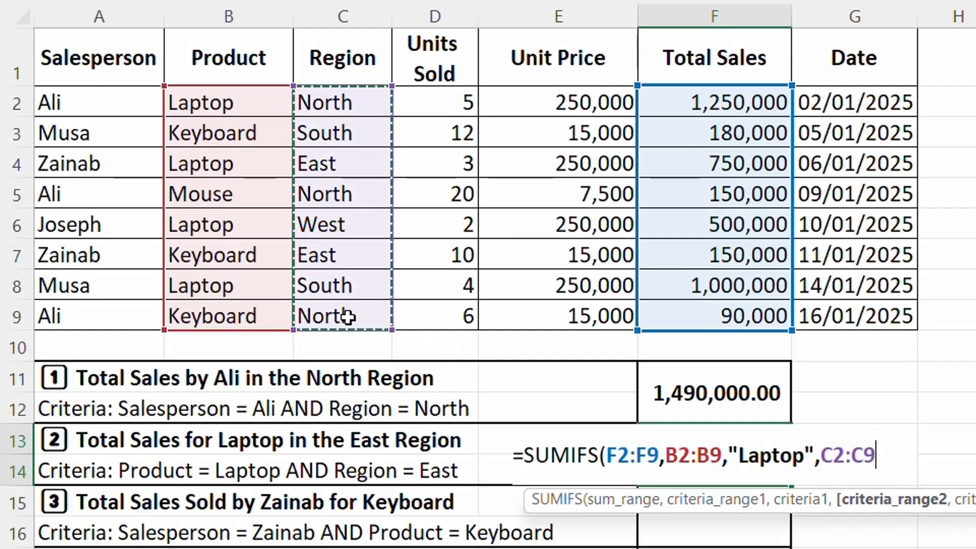
{"action": "type", "text": ","}
{"action": "type", "text": "\"East"}
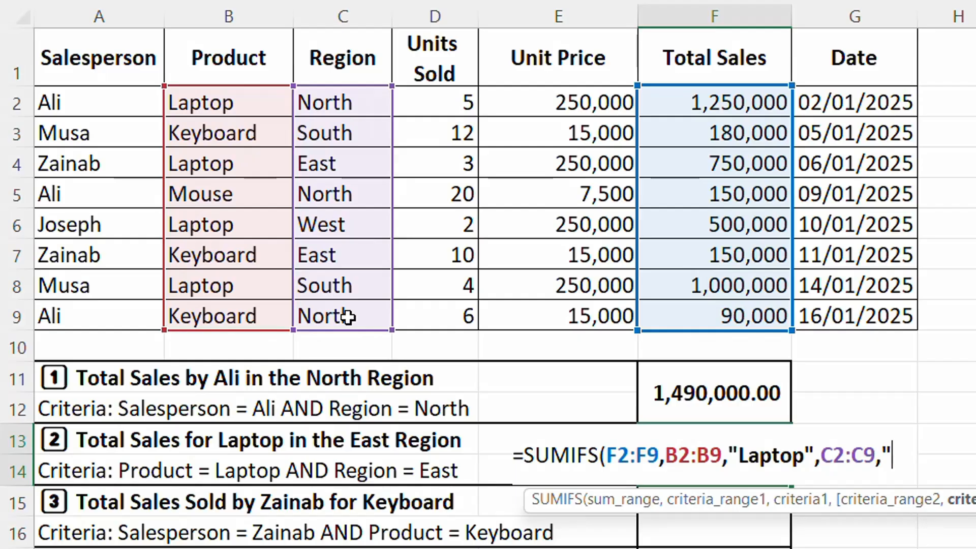
{"action": "type", "text": "\""}
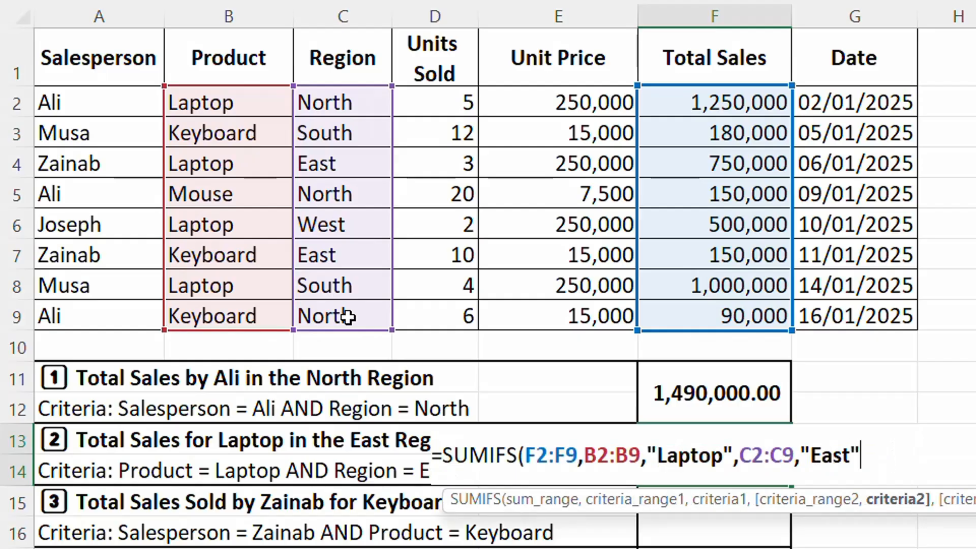
{"action": "type", "text": ")"}
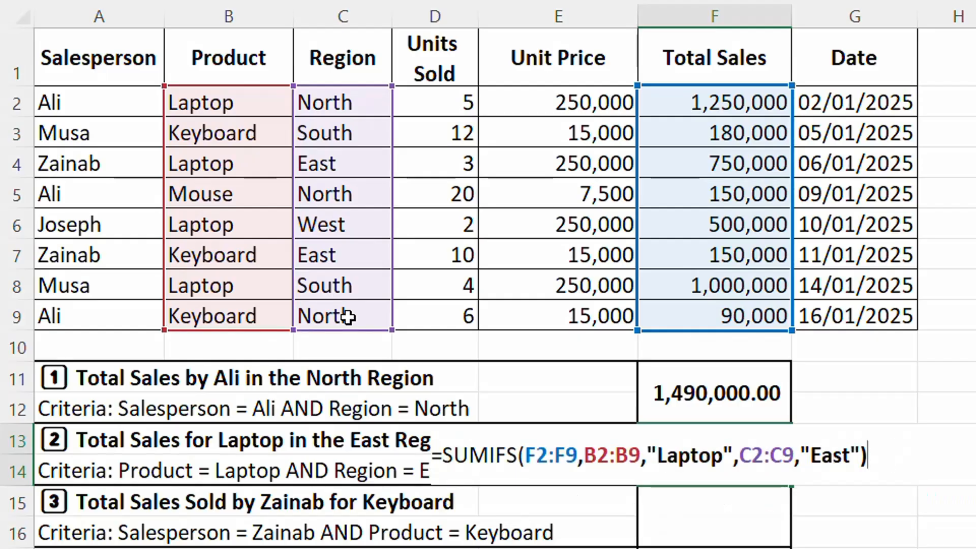
{"action": "key", "text": "Return"}
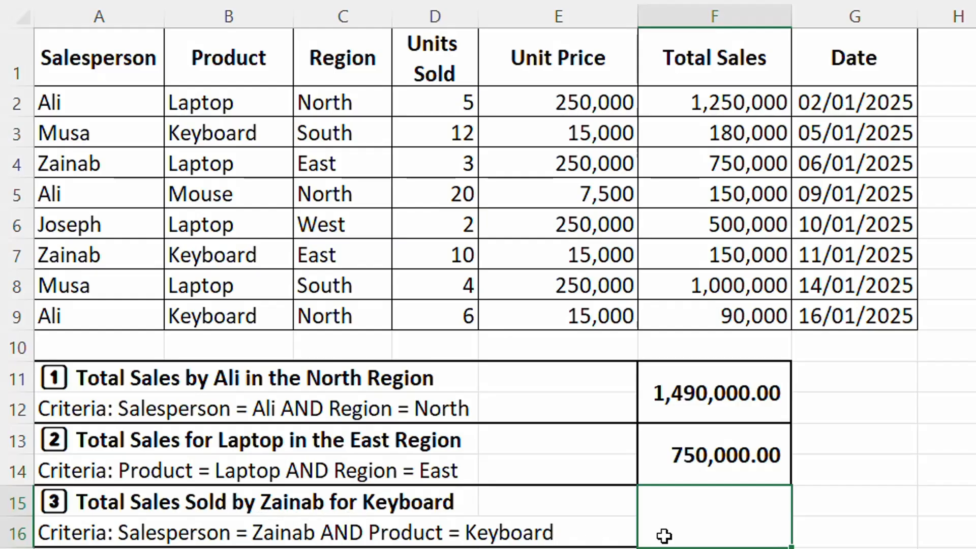
- Start a SUMIFS formula in F15 for the third question, with Total Sales range F2:F9 as the sum range
{"action": "type", "text": "=sumi"}
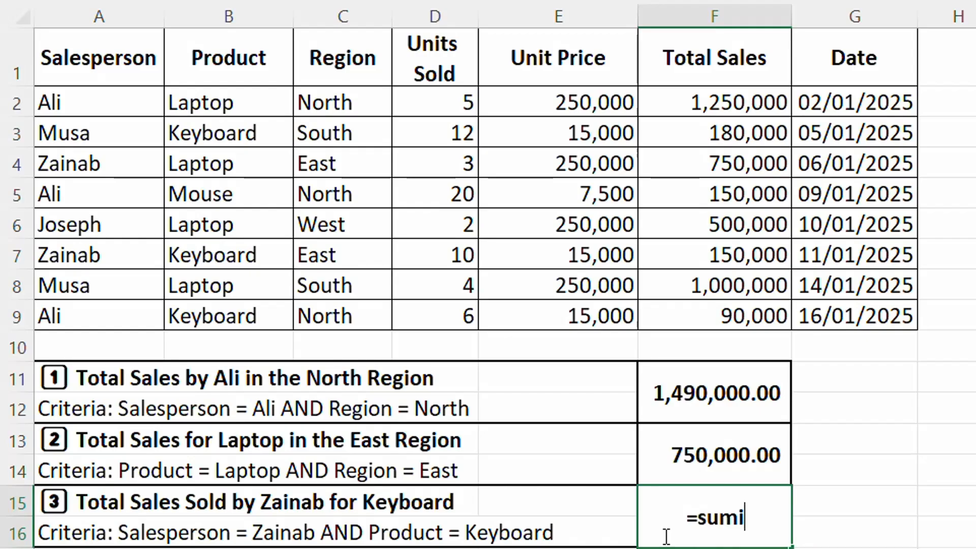
{"action": "key", "text": "Tab"}
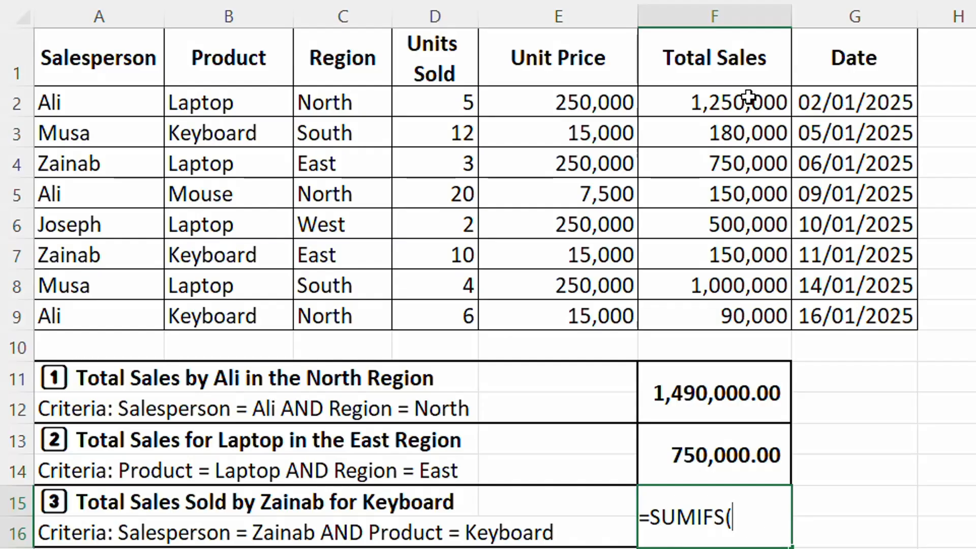
{"action": "left_click_drag", "start_coordinate": [747, 96], "coordinate": [745, 305]}
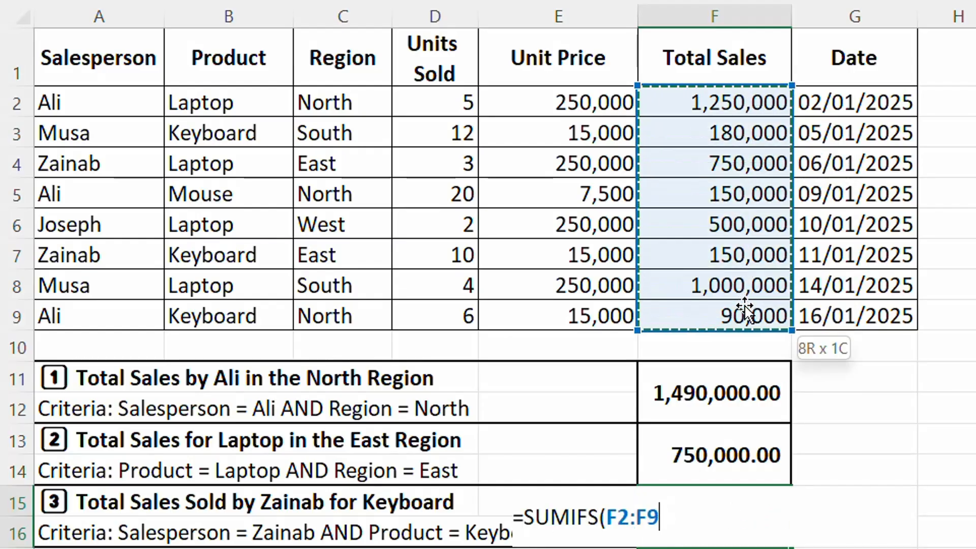
{"action": "type", "text": ","}
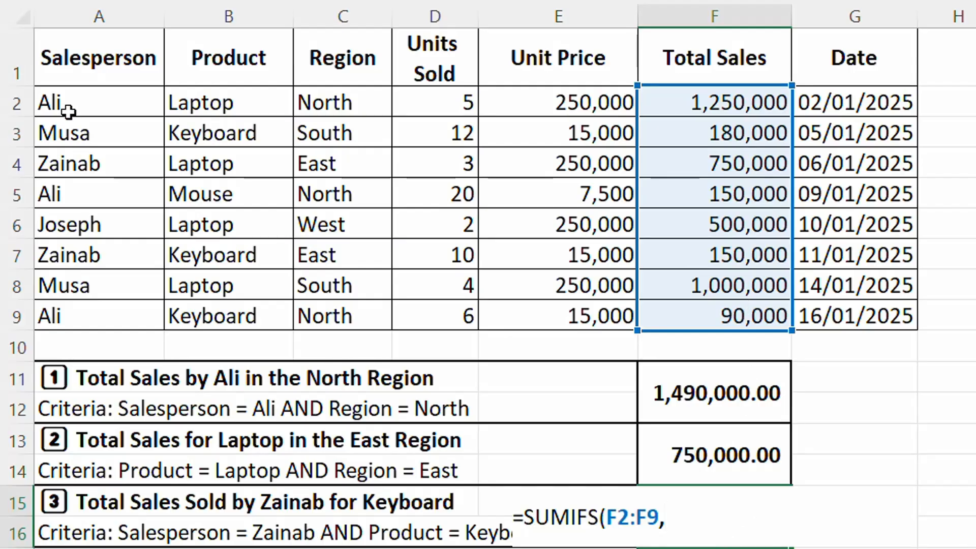
- Add the first criteria pair to the F15 formula: Salesperson range A2:A9 with the salesperson's name from the third question as criterion
{"action": "left_click_drag", "start_coordinate": [83, 103], "coordinate": [109, 315]}
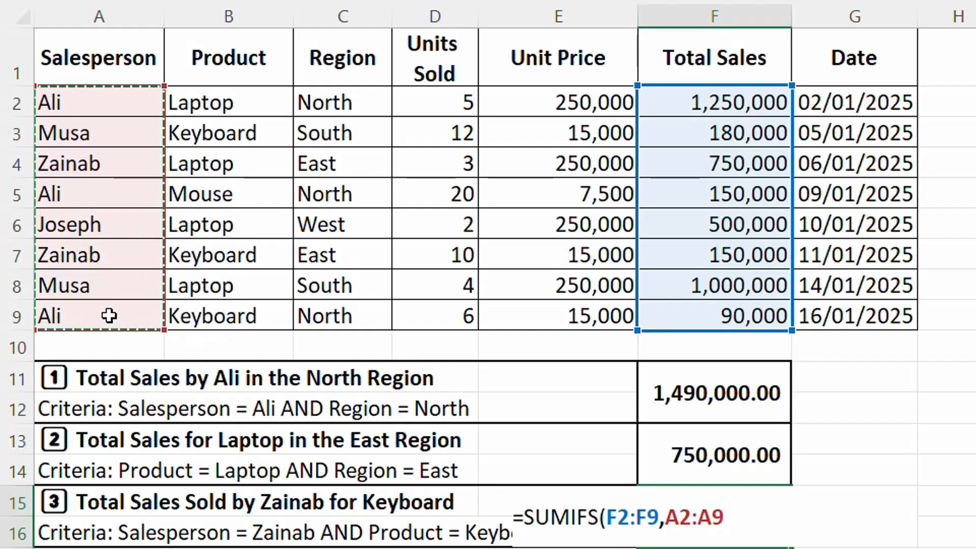
{"action": "type", "text": ",\""}
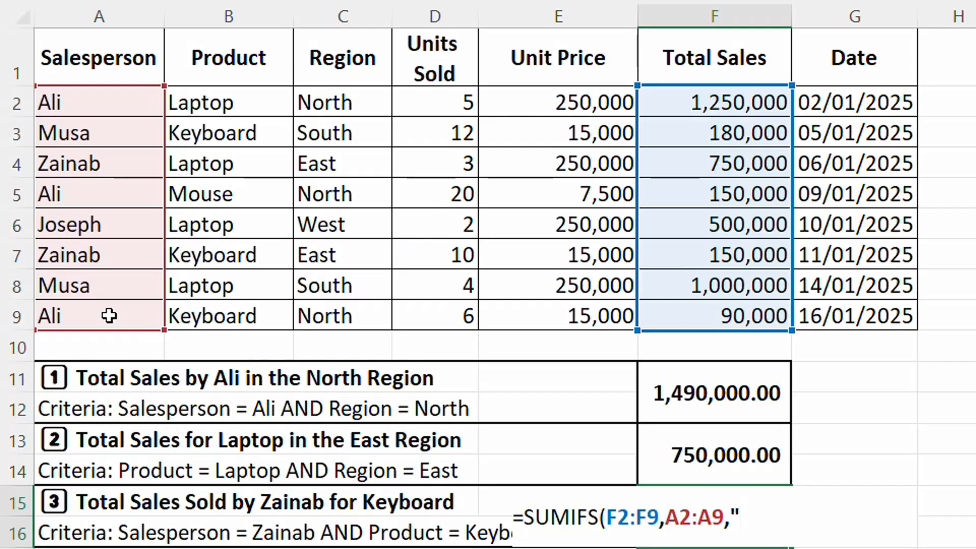
{"action": "type", "text": "Zainab"}
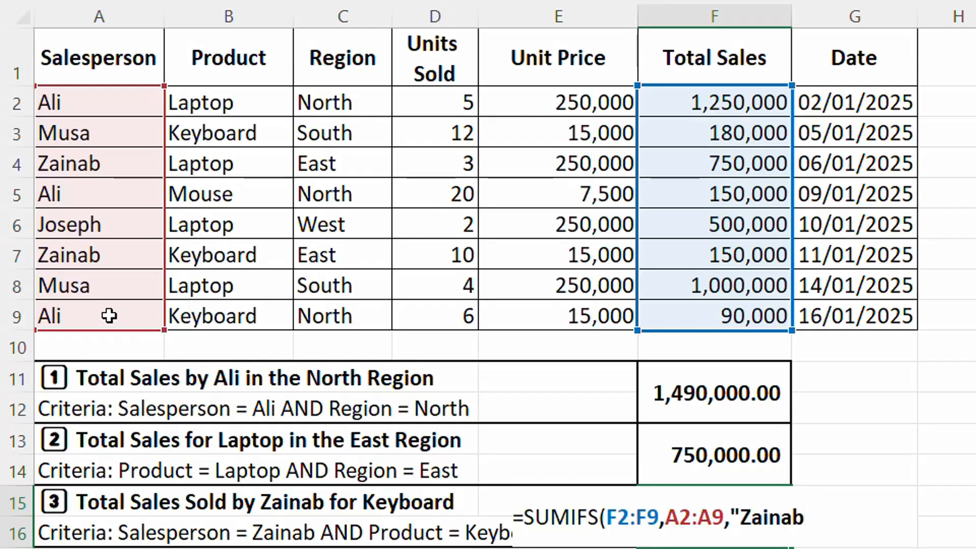
{"action": "type", "text": "\","}
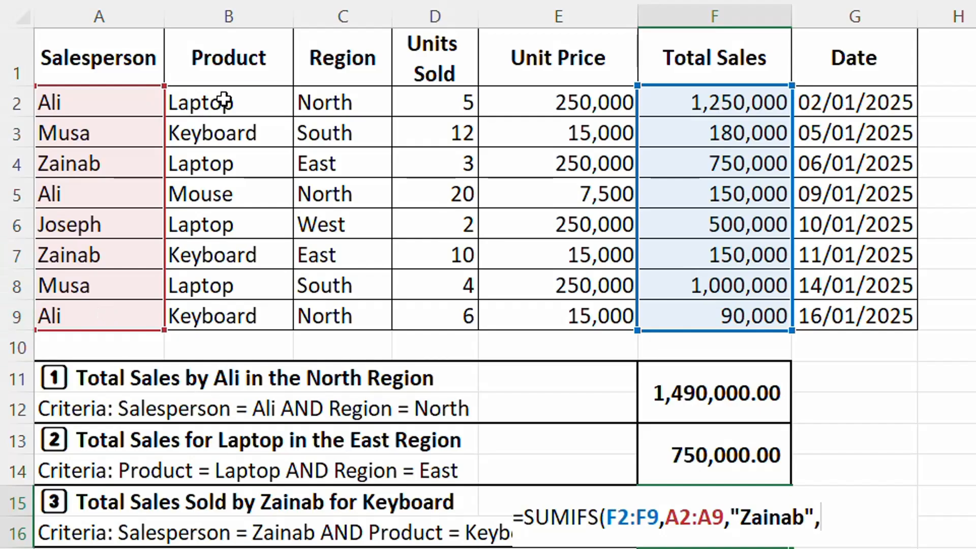
- Complete the F15 formula with Product range B2:B9 and criterion "Keyboard"
{"action": "left_click_drag", "start_coordinate": [223, 101], "coordinate": [242, 315]}
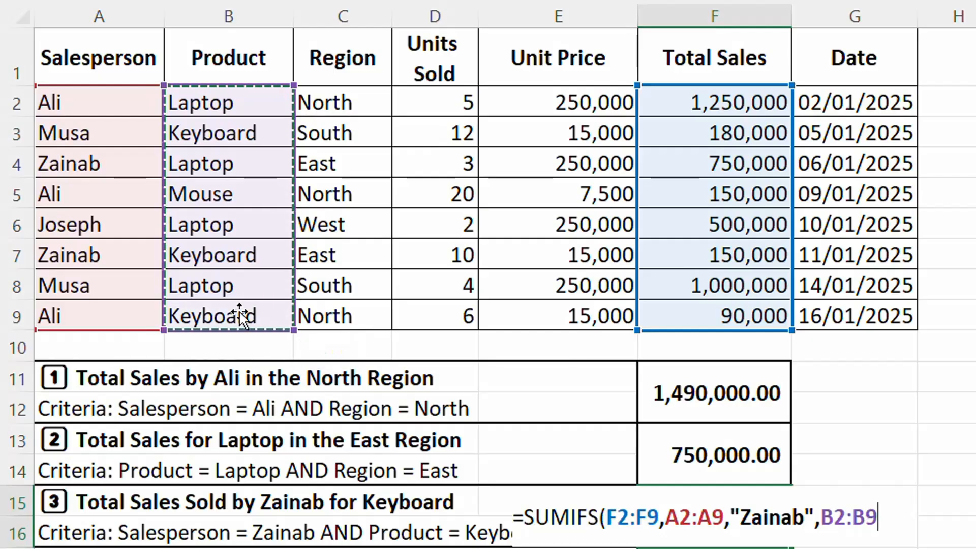
{"action": "type", "text": ","}
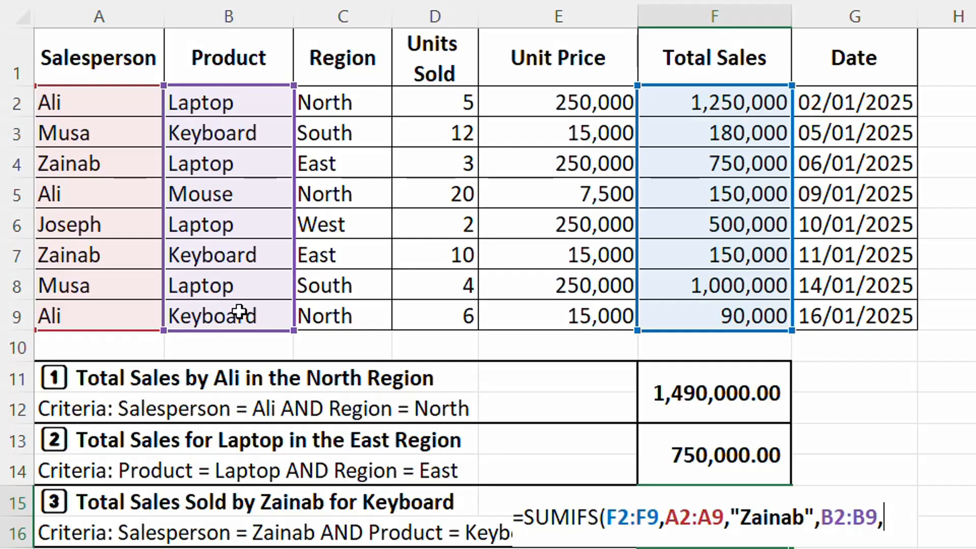
{"action": "type", "text": " \"Keyboard\")"}
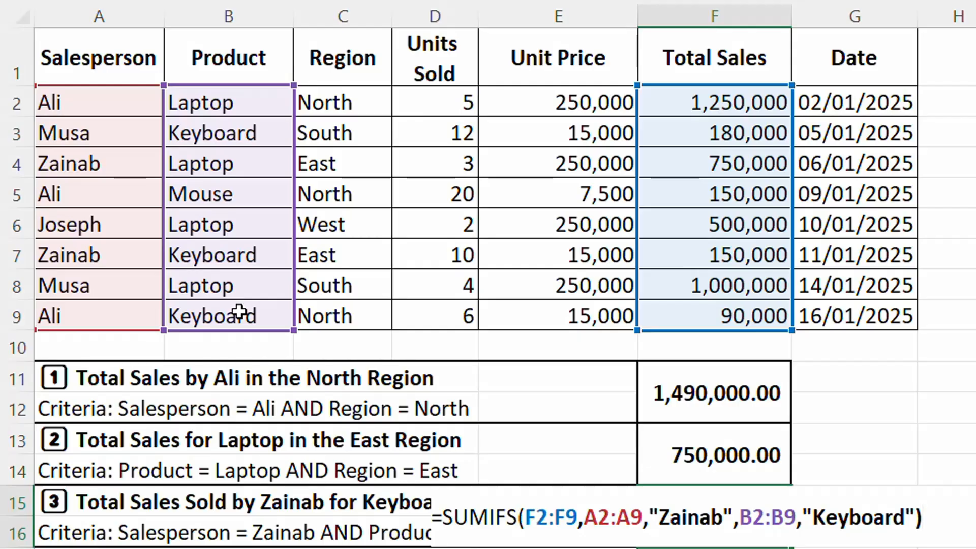
{"action": "key", "text": "Return"}
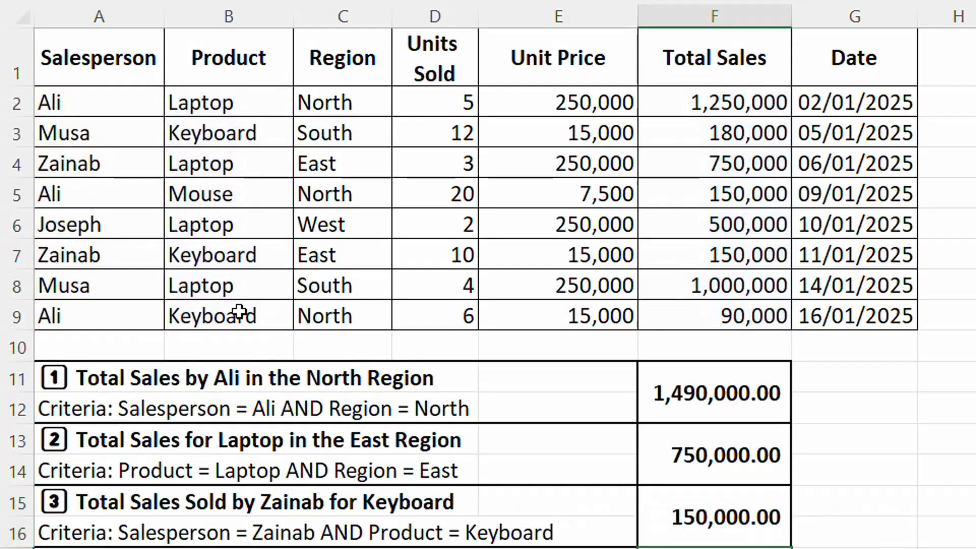